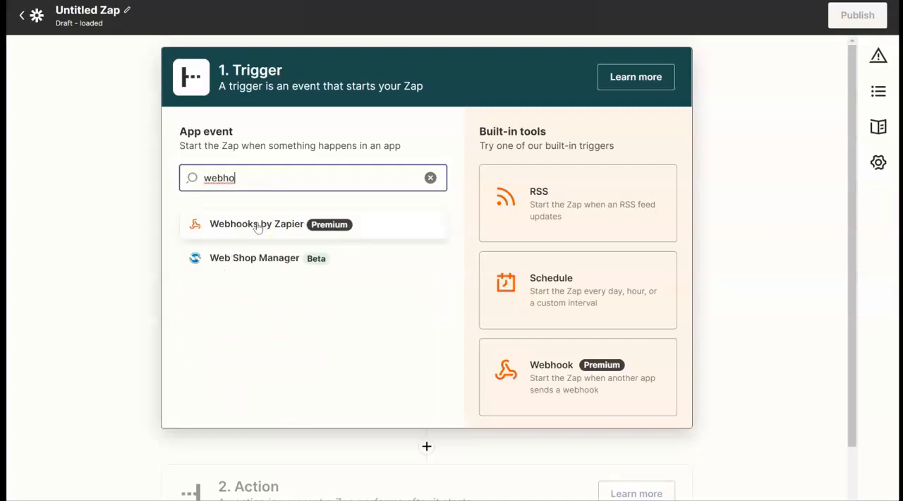
- Set the Zap's trigger to Webhooks by Zapier with the Catch Hook event and continue to the trigger test
left_click(258, 226)
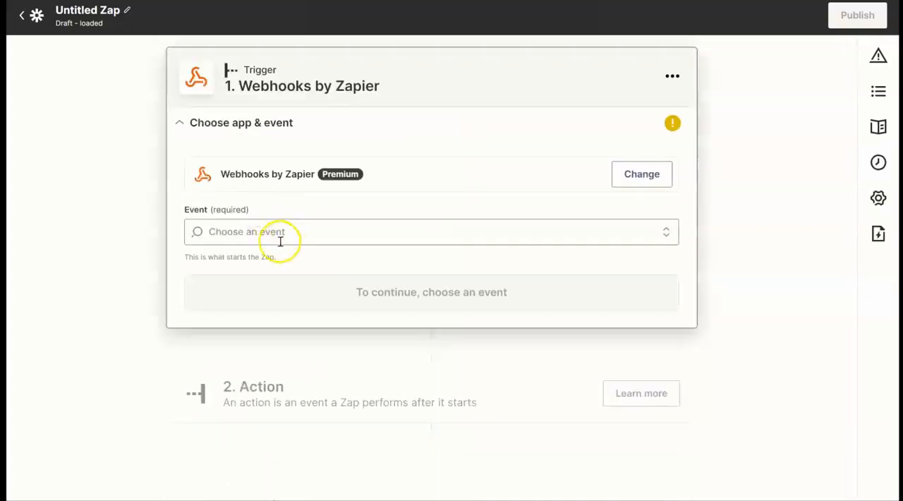
left_click(303, 232)
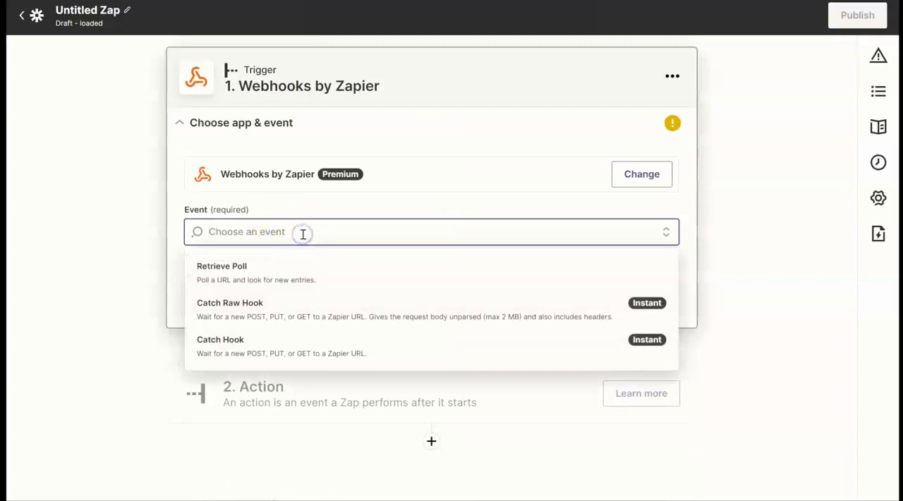
left_click(267, 352)
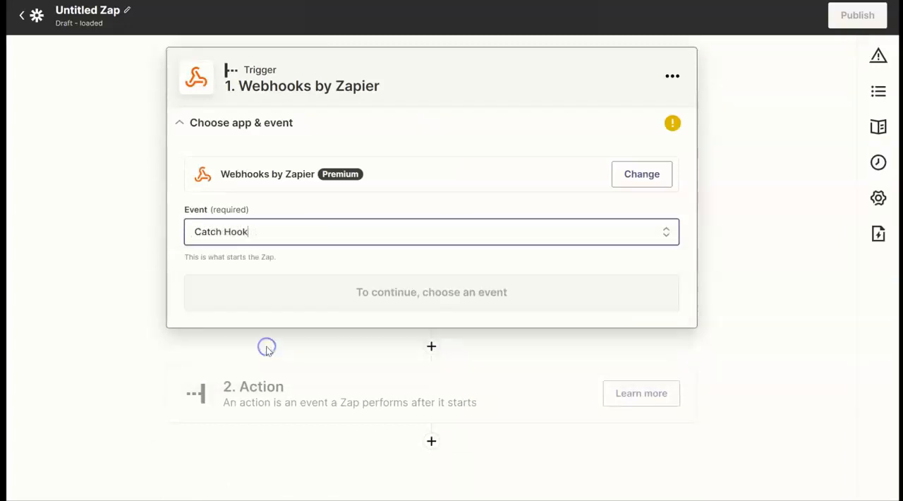
left_click(397, 294)
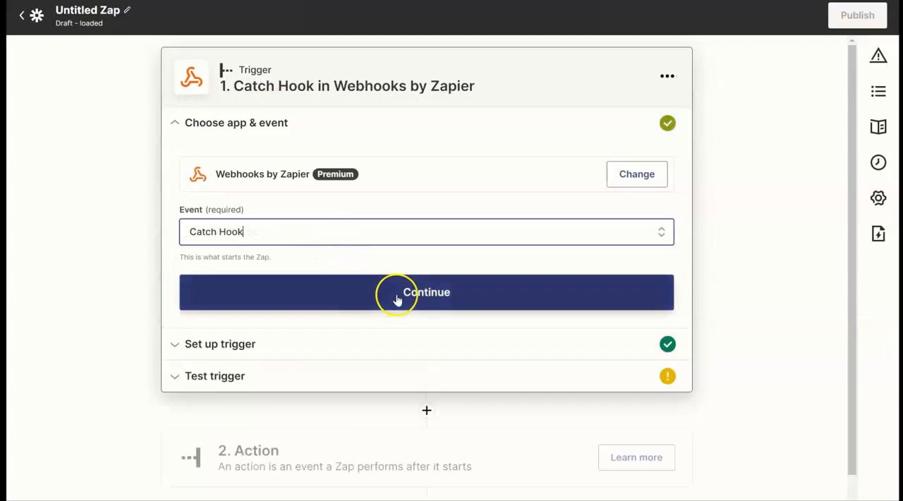
left_click(343, 283)
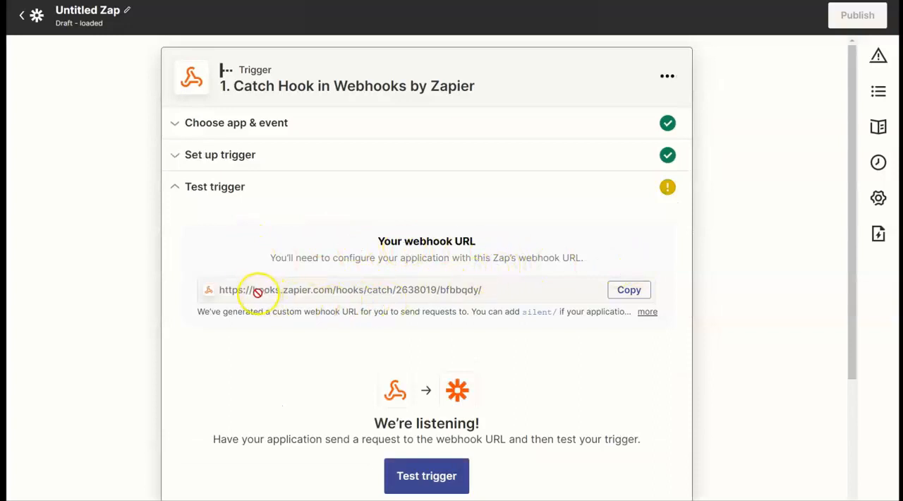
- Copy the Zap's webhook URL, switch to OpenWater, and fill it in as the Payload URL with the API name "Zapier Test Webhook"
left_click(628, 290)
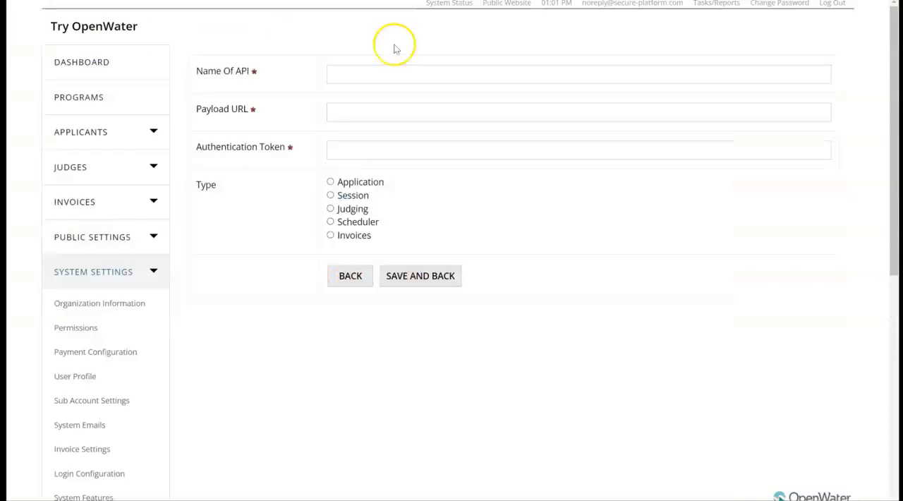
left_click(339, 113)
key("ctrl+v")
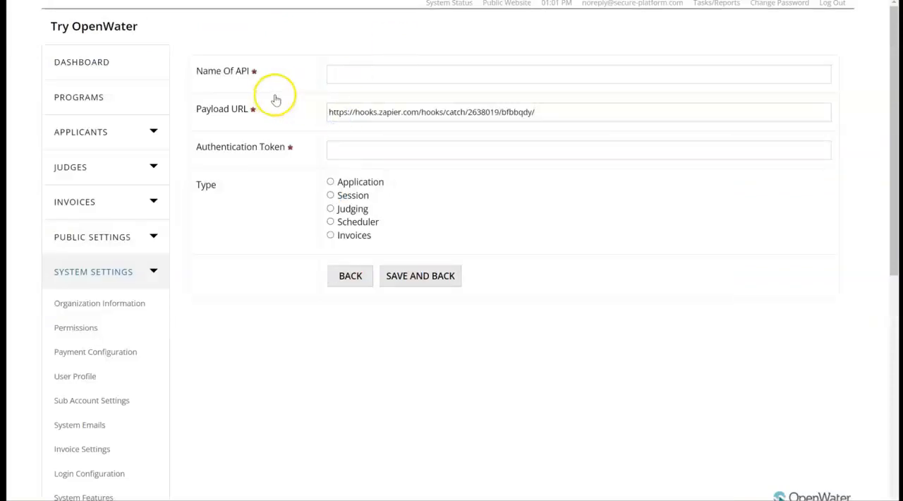
left_click(353, 71)
type("Zapier Test Webhook")
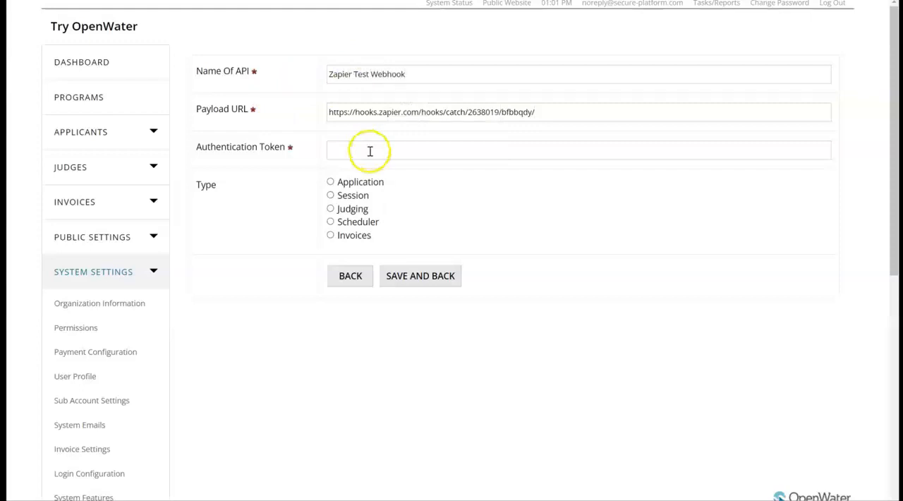
- Enter the webhook's authentication token, set its type to Application, and save it
left_click(356, 150)
type("secret")
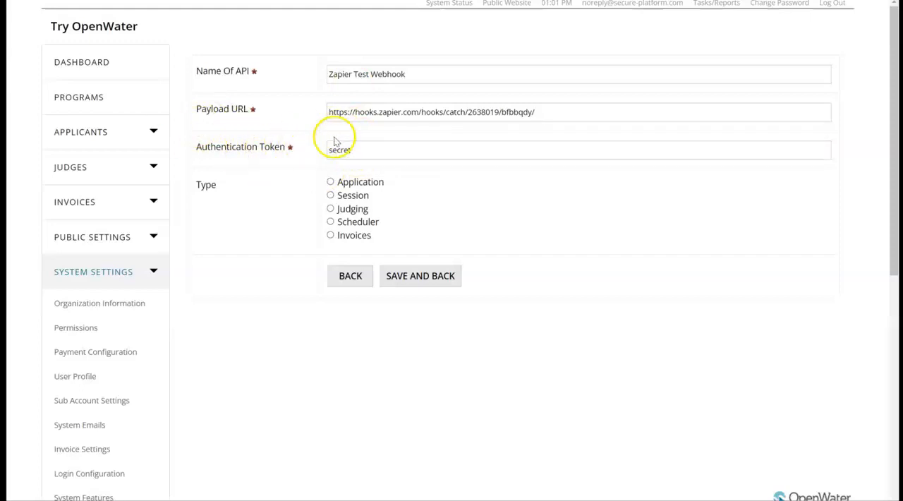
left_click(368, 185)
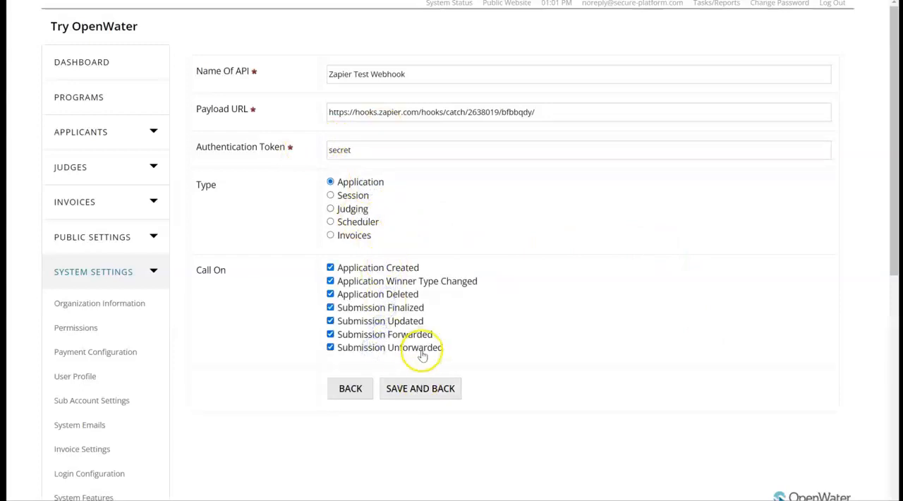
left_click(418, 397)
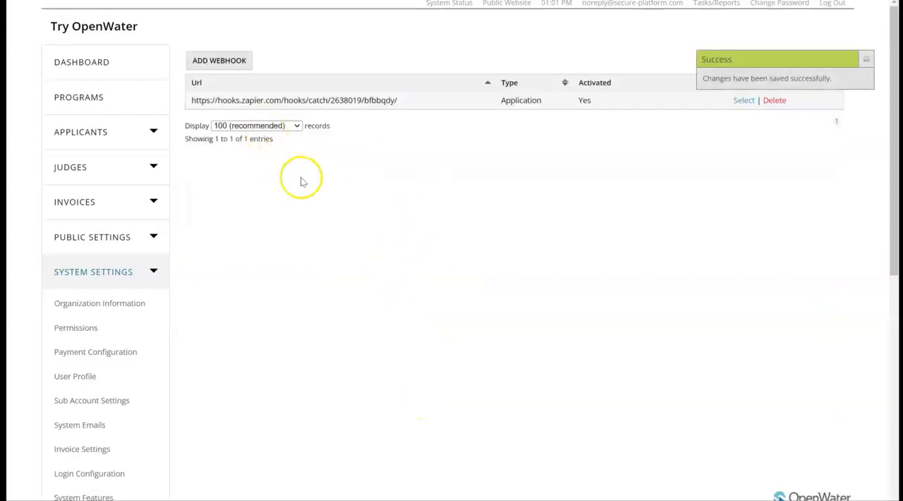
left_click(743, 100)
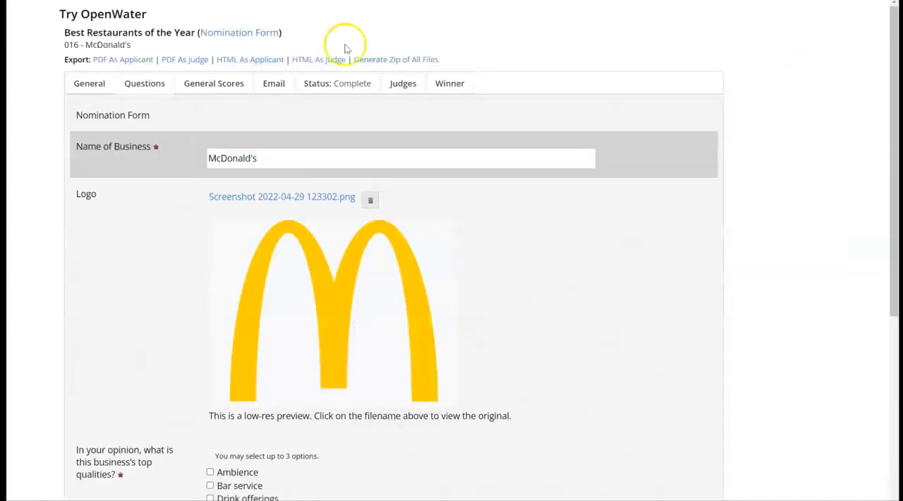
- Go down the McDonald's nomination form, then switch to Zapier and test the Catch Hook trigger, repeating the test once
scroll(233, 257, "down", 5)
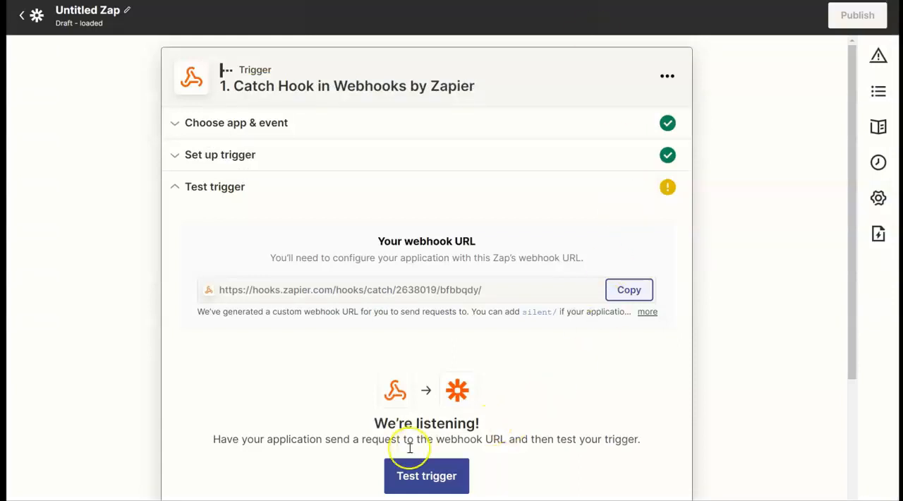
left_click(423, 480)
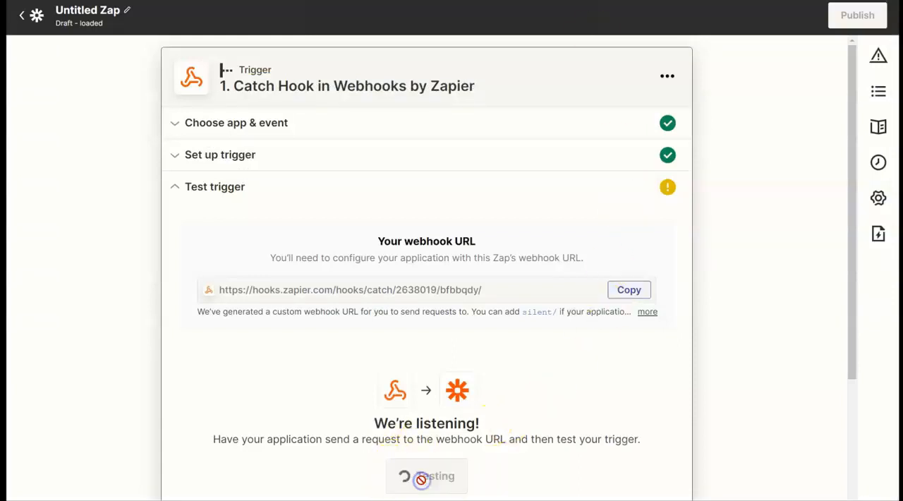
scroll(451, 423, "down", 3)
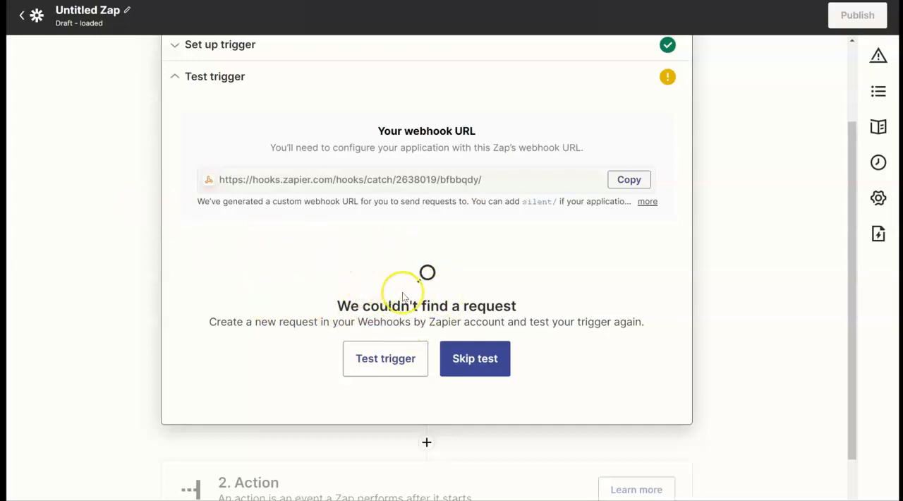
left_click(374, 359)
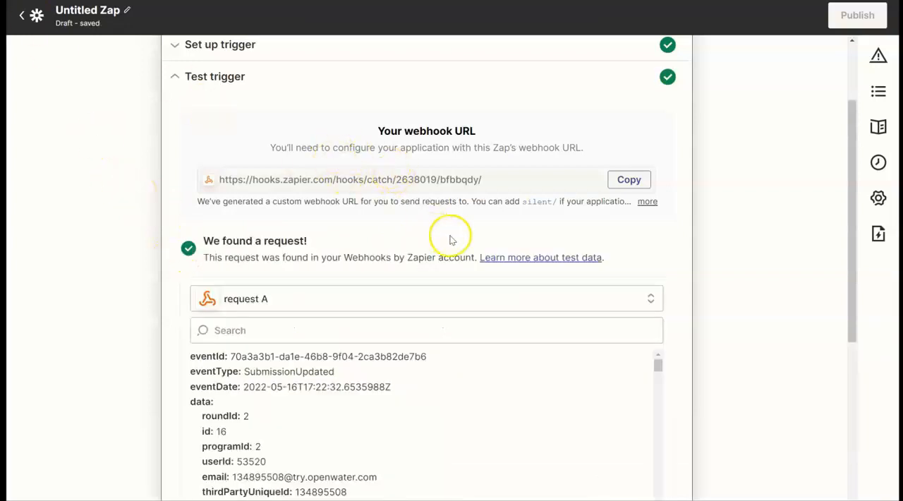
- Examine the caught request's data, searching it for "dona" and checking the email field
scroll(289, 233, "down", 2)
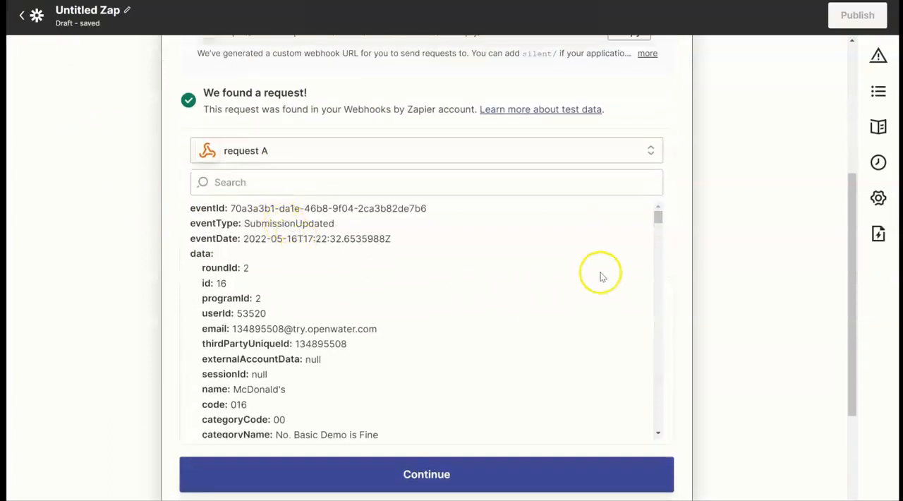
left_click(524, 187)
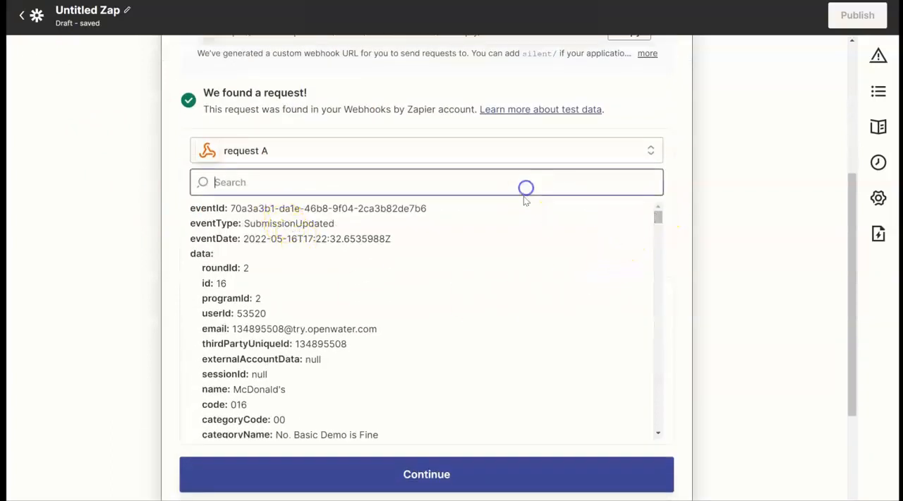
type("dona")
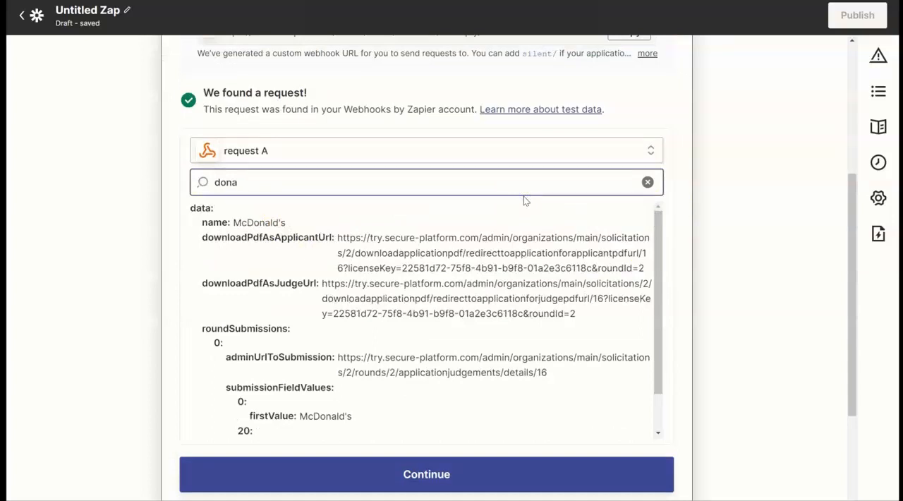
left_click(647, 182)
left_click_drag(659, 216, 708, 180)
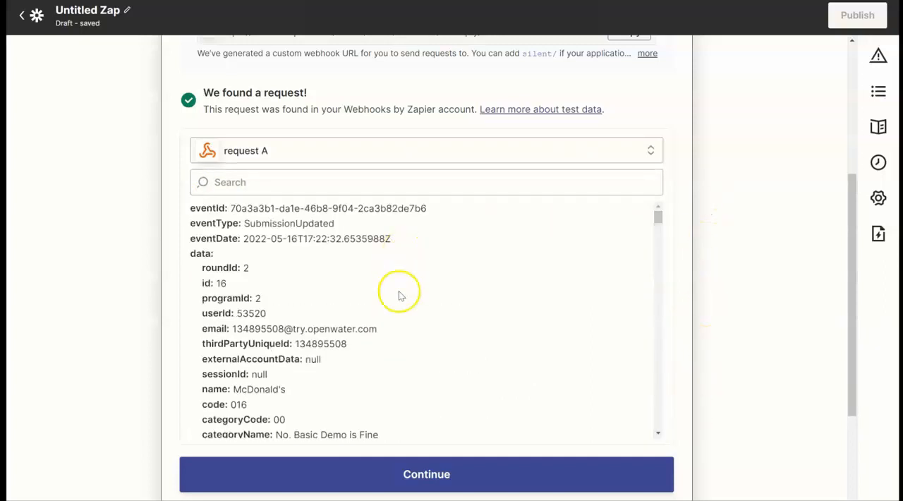
left_click_drag(381, 329, 232, 329)
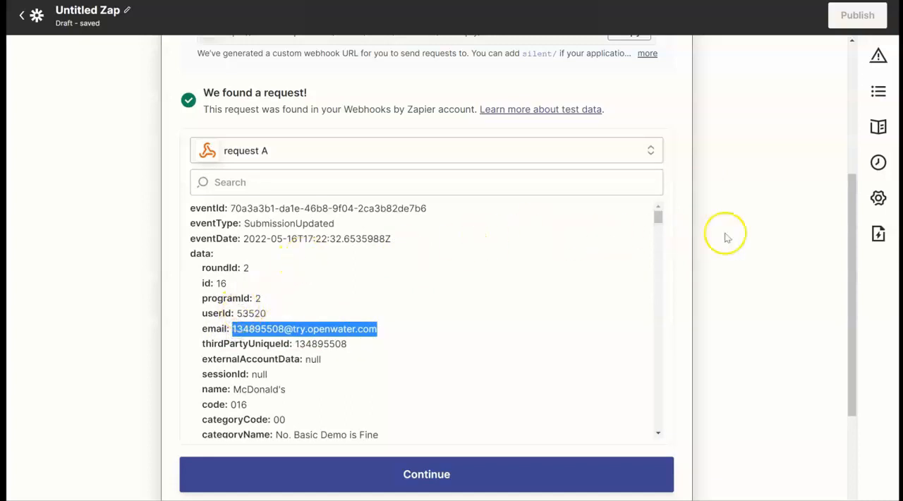
left_click(750, 234)
- Continue from the trigger test and set the Zap's action to Slack with the Send Channel Message event
left_click(390, 488)
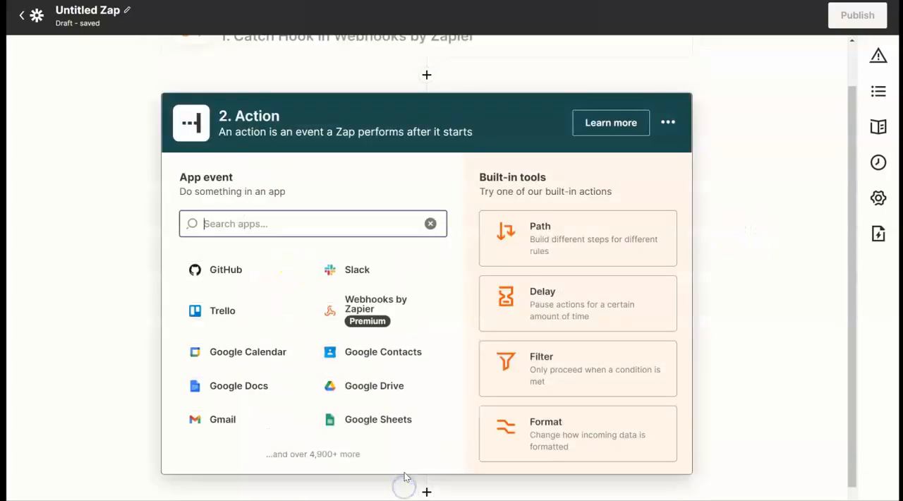
scroll(298, 329, "up", 1)
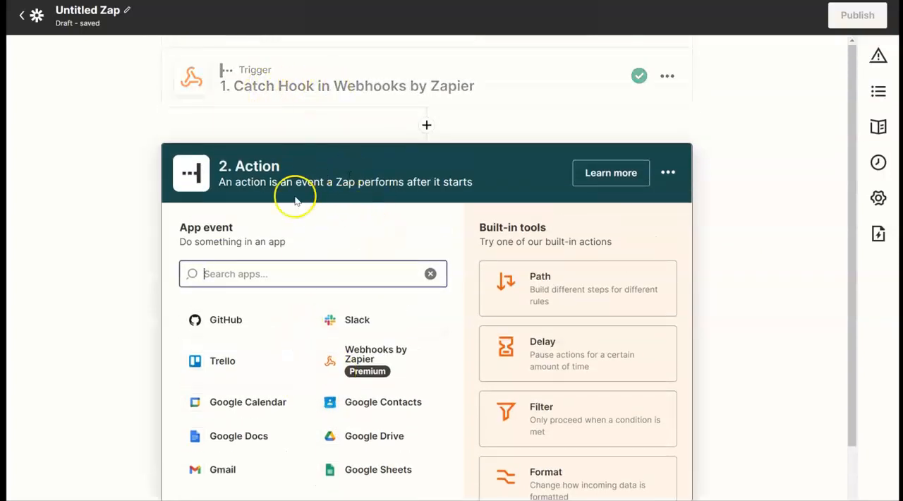
left_click(377, 326)
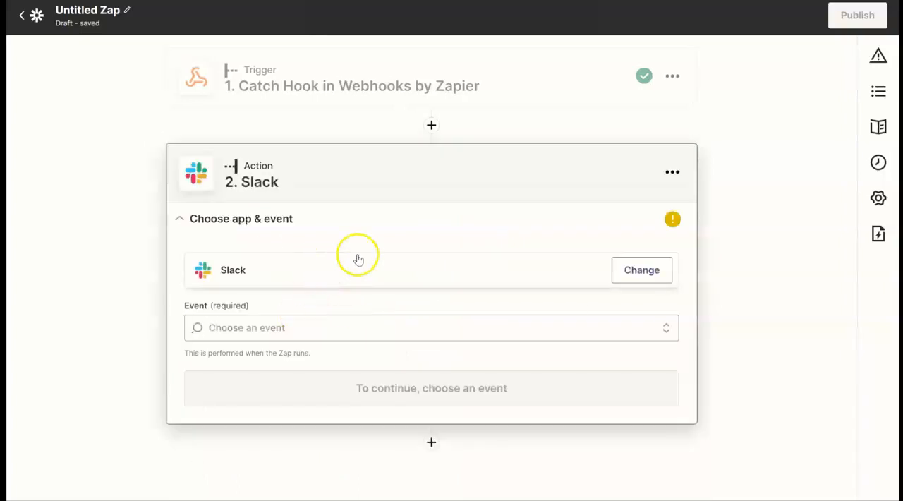
left_click(281, 334)
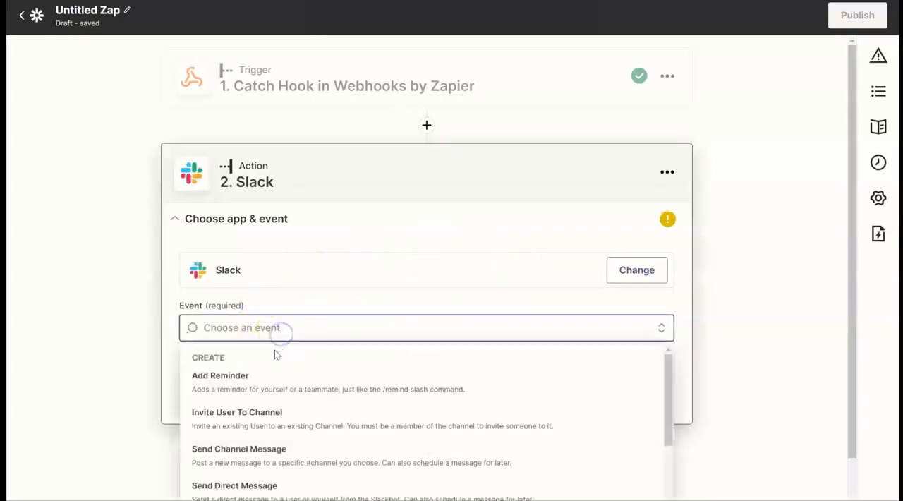
left_click(276, 452)
left_click(340, 388)
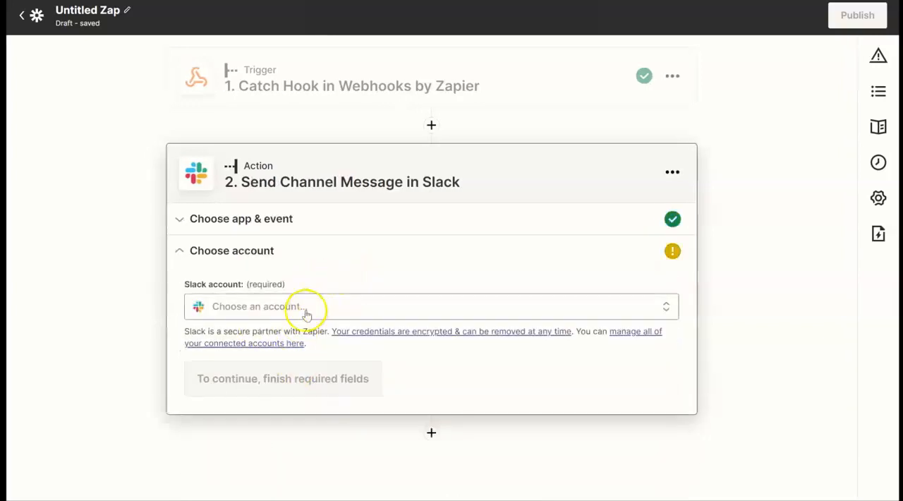
- Choose the connected OpenWater Slack account for the action and continue to the action setup
left_click(305, 313)
left_click(292, 411)
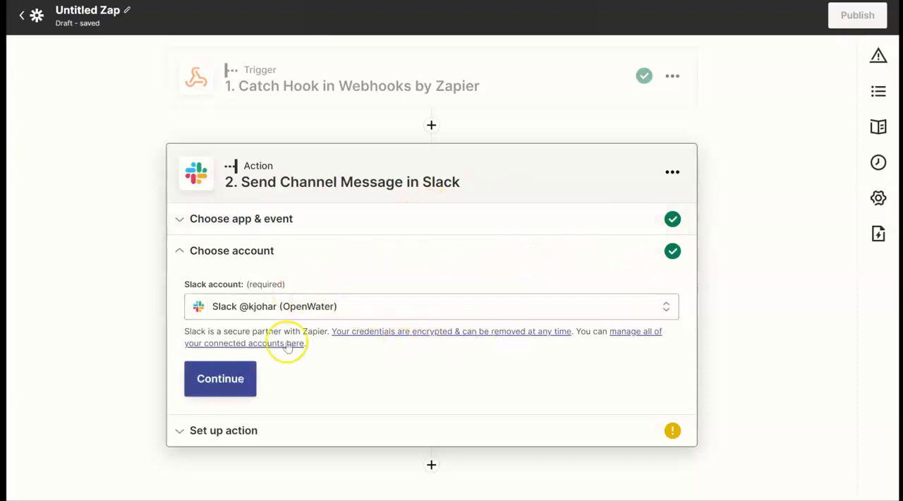
left_click(220, 378)
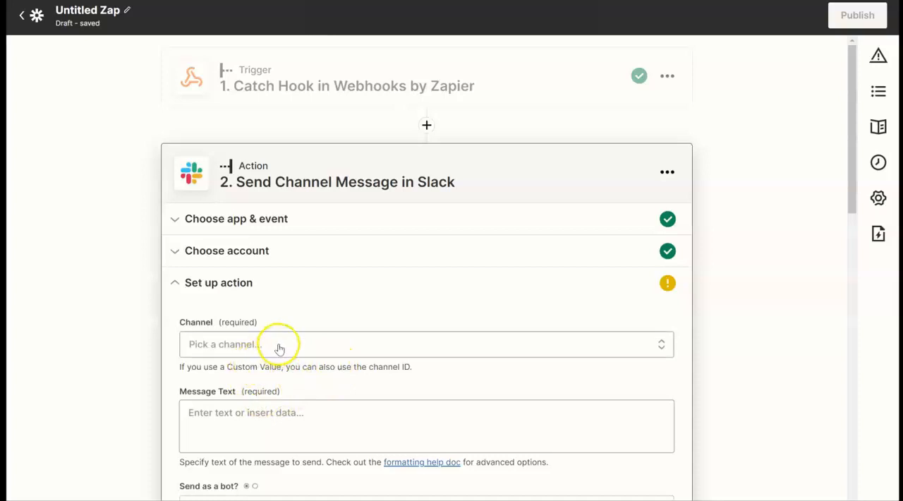
- Set the Slack message's channel to webhooks-webinar by searching the channels for "webinar"
left_click(279, 346)
type("webinat")
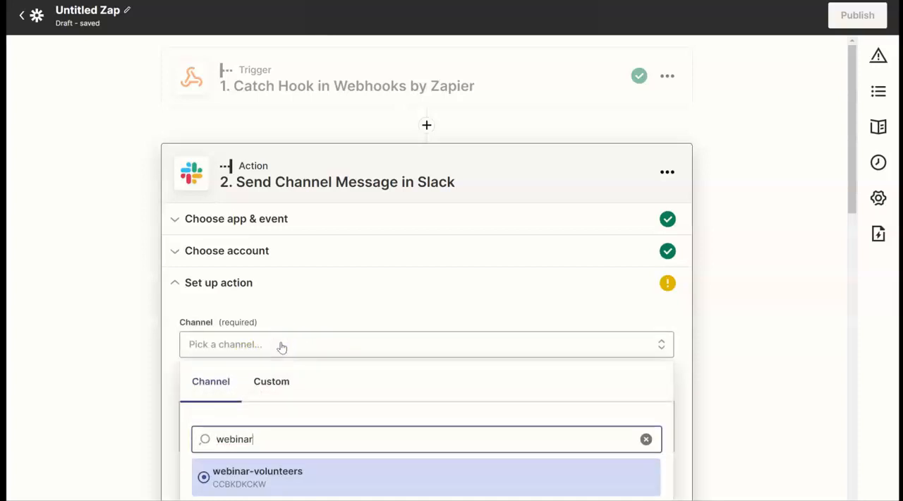
scroll(339, 410, "down", 2)
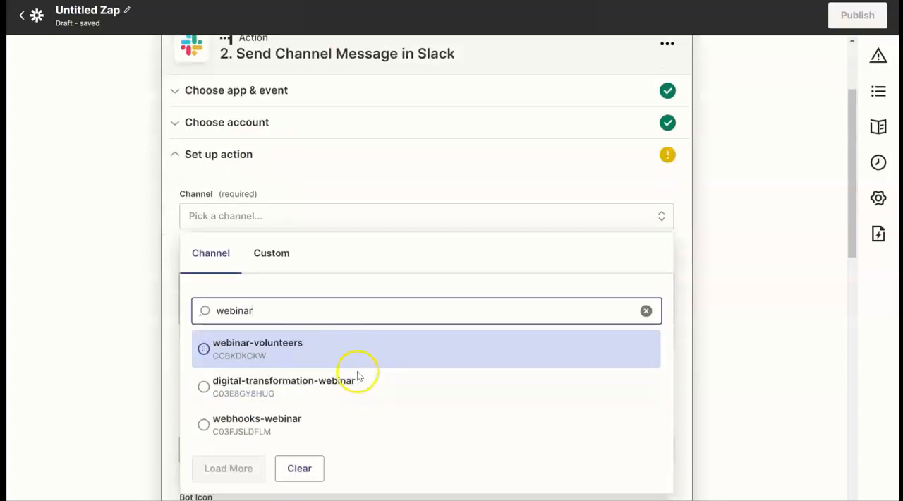
left_click(297, 413)
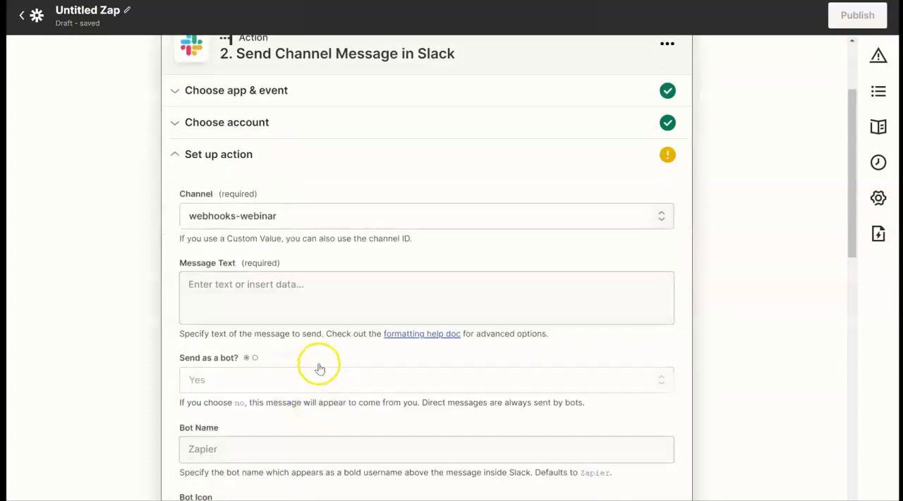
- Write "Entry Title:" in the message text, insert the First Value field found by searching "mcdon", and start an "Email Address:" line
scroll(331, 339, "down", 2)
scroll(336, 321, "down", 2)
scroll(336, 319, "up", 4)
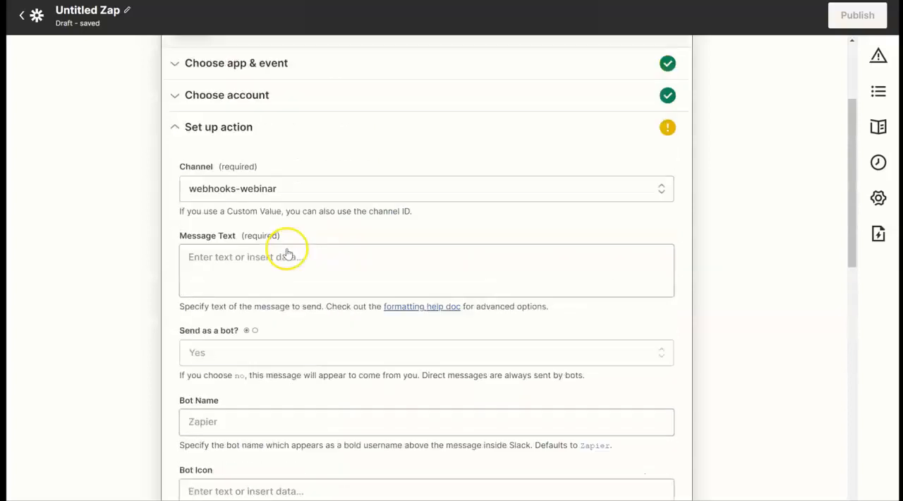
left_click(242, 310)
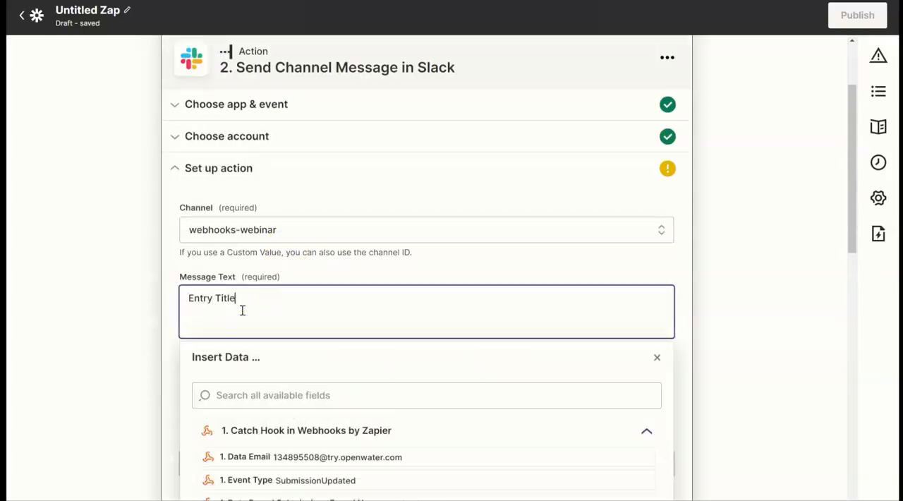
left_click(307, 389)
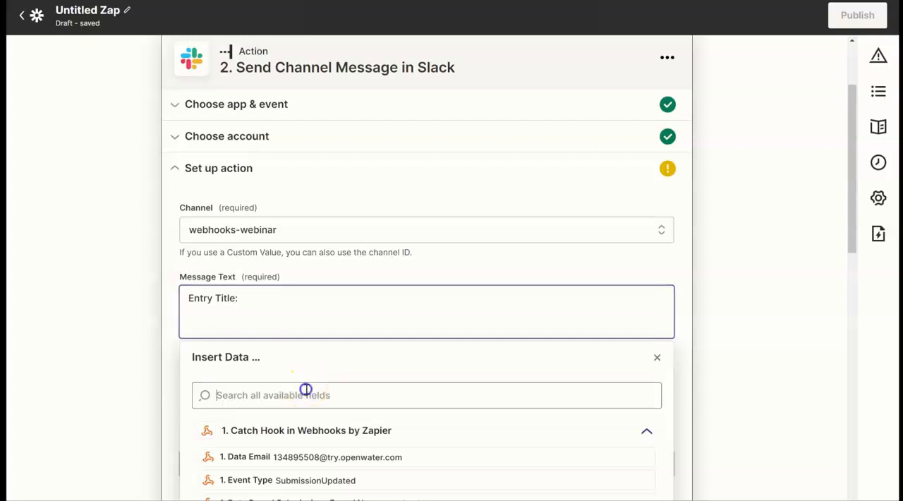
type("mcdon")
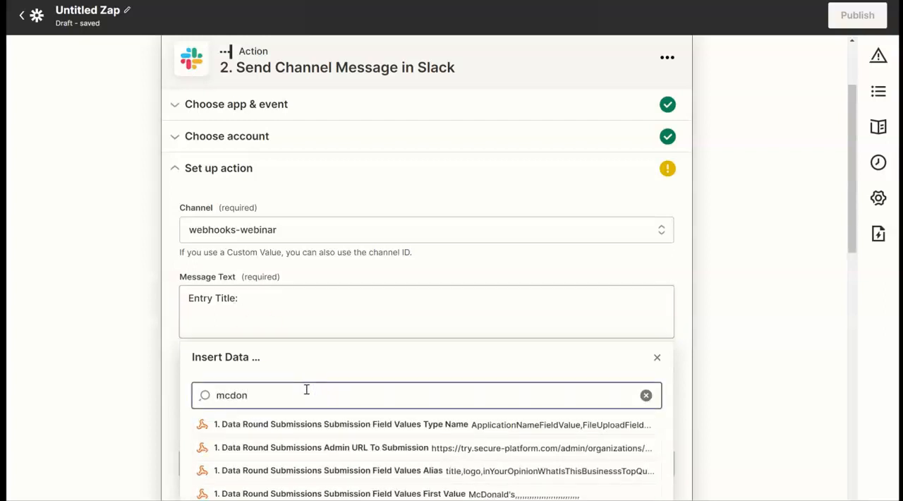
left_click(387, 493)
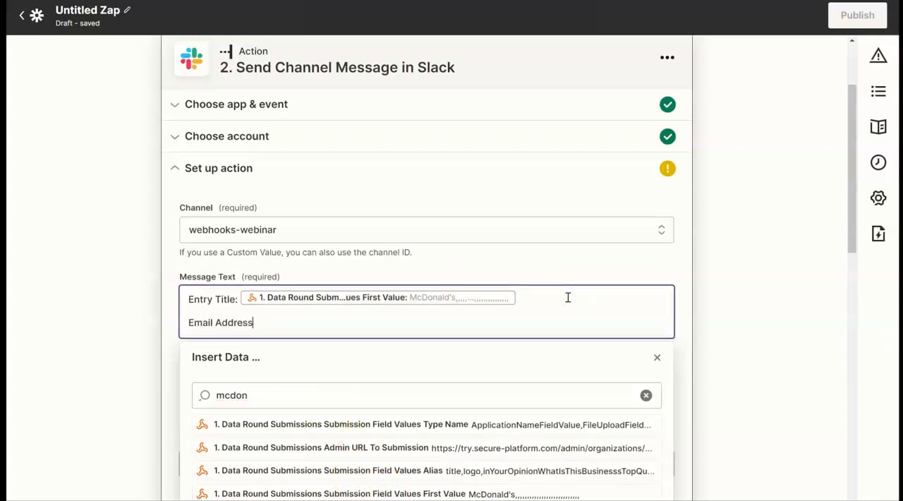
- Insert the Data Name field into the message and move it to the Entry Title line, replacing the First Value field
left_click(407, 386)
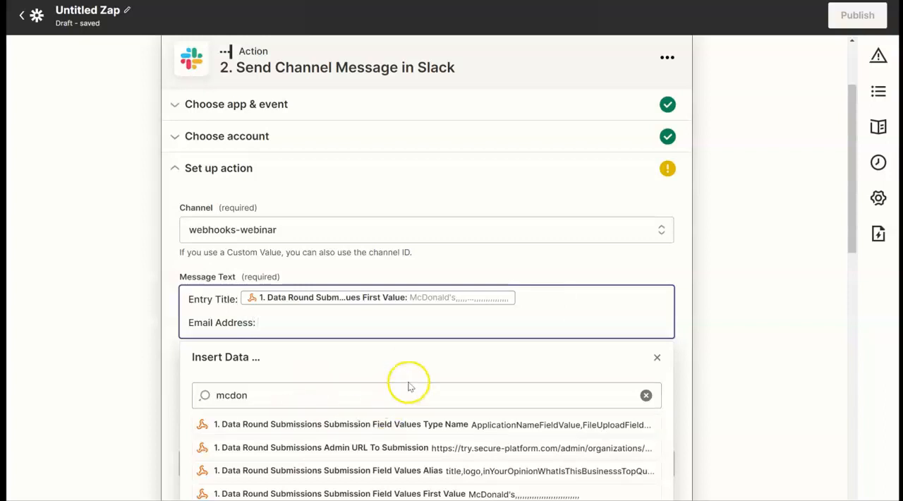
scroll(444, 447, "down", 2)
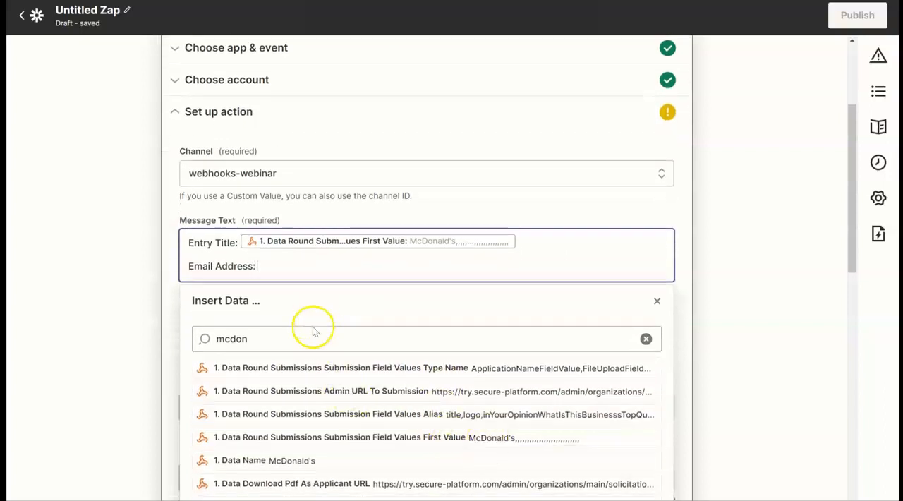
left_click(305, 458)
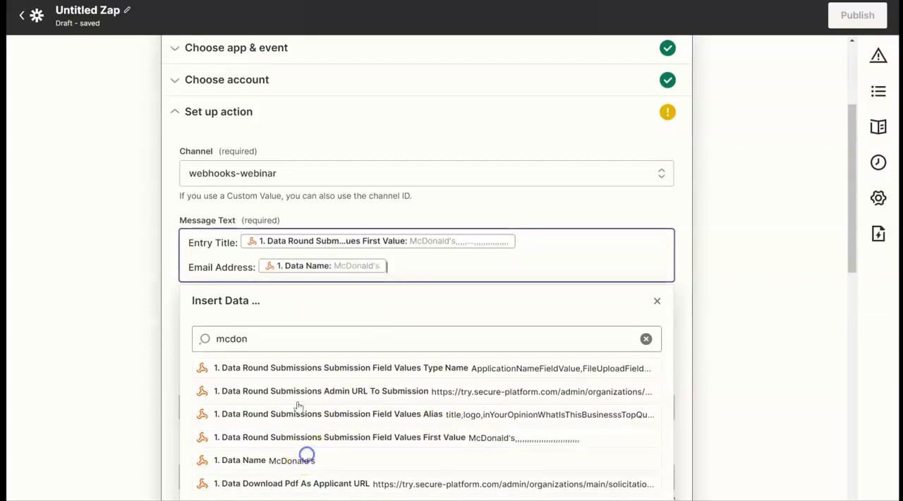
double_click(446, 266)
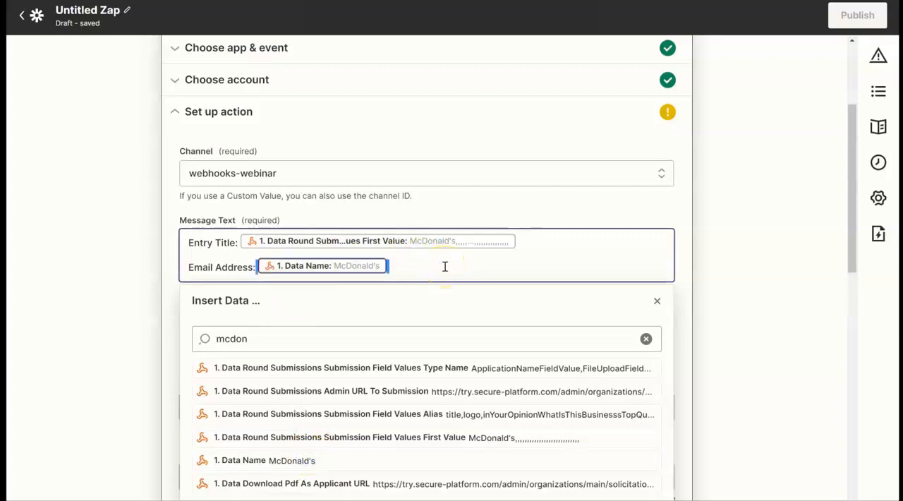
key("BackSpace")
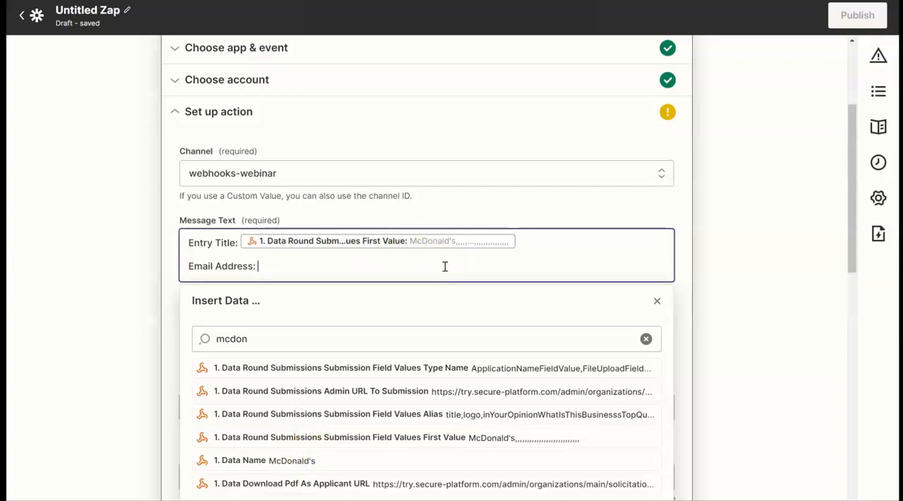
key("Up")
key("BackSpace")
type("1. Data Name: McDonald's")
key("Down")
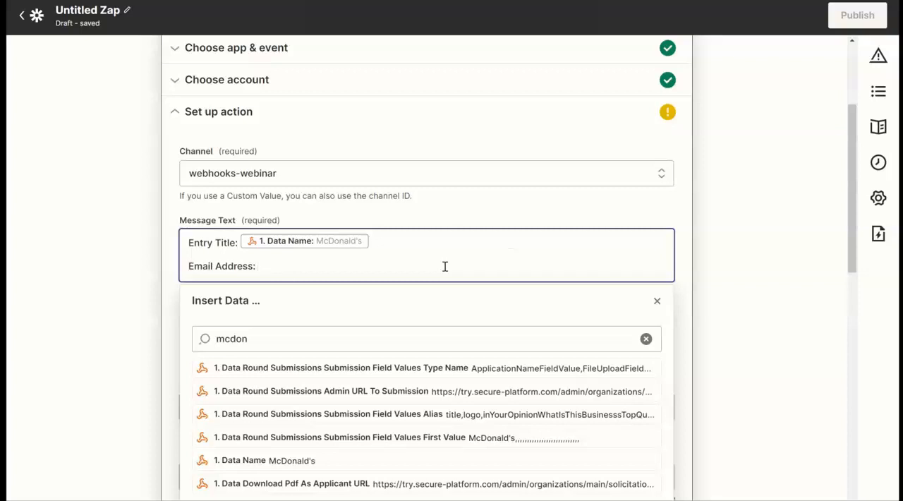
- Insert the Data Email field after "Email Address:" by searching the available fields for "email", and close the field list
double_click(329, 340)
type("email")
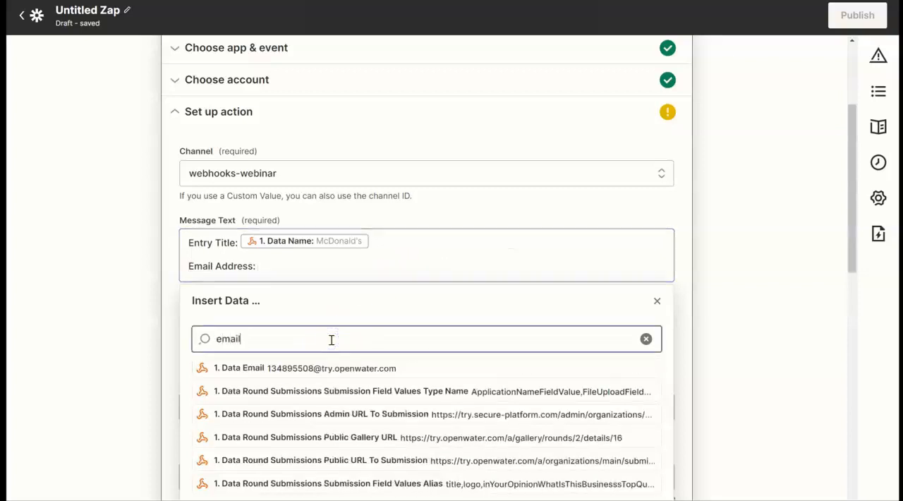
left_click(320, 367)
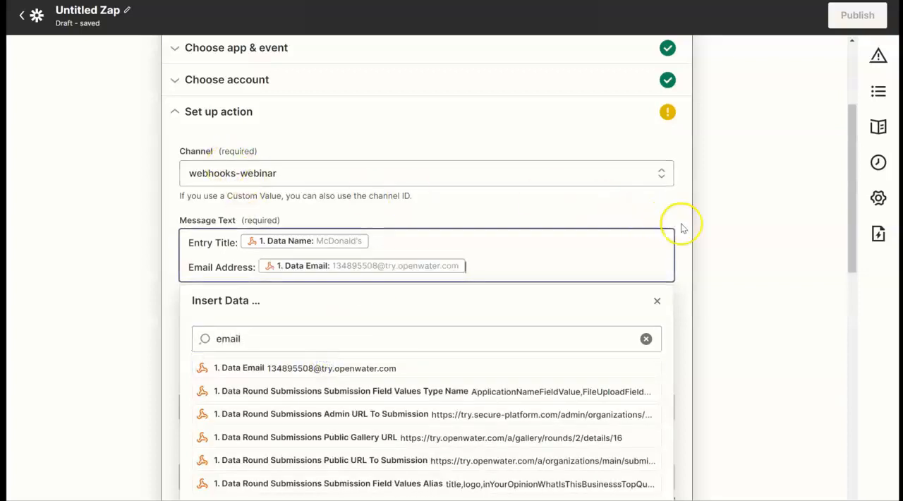
left_click(738, 222)
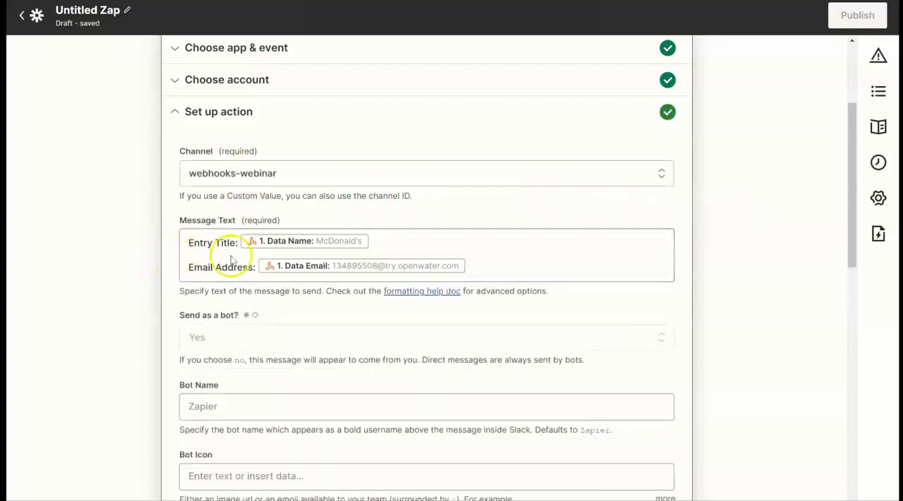
- Continue to the action test, run Test & review to send the Slack message, check it in Slack, and return to the Zap
scroll(344, 295, "down", 10)
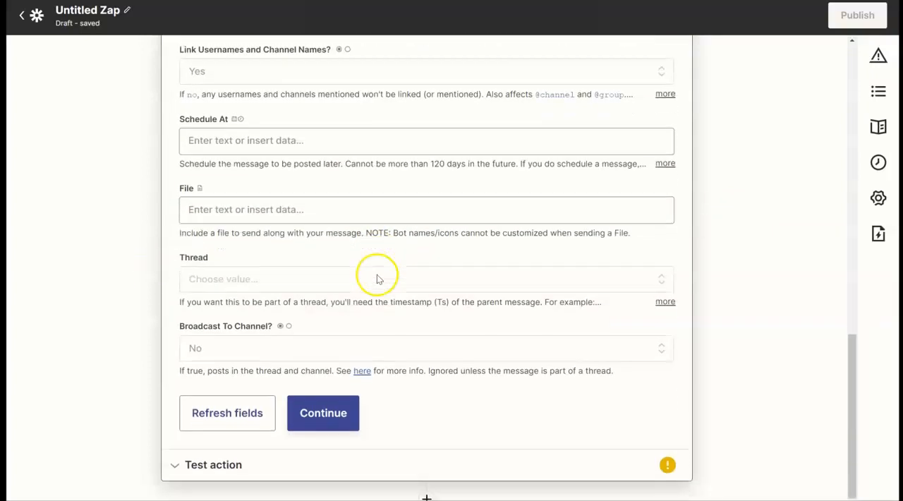
left_click(323, 379)
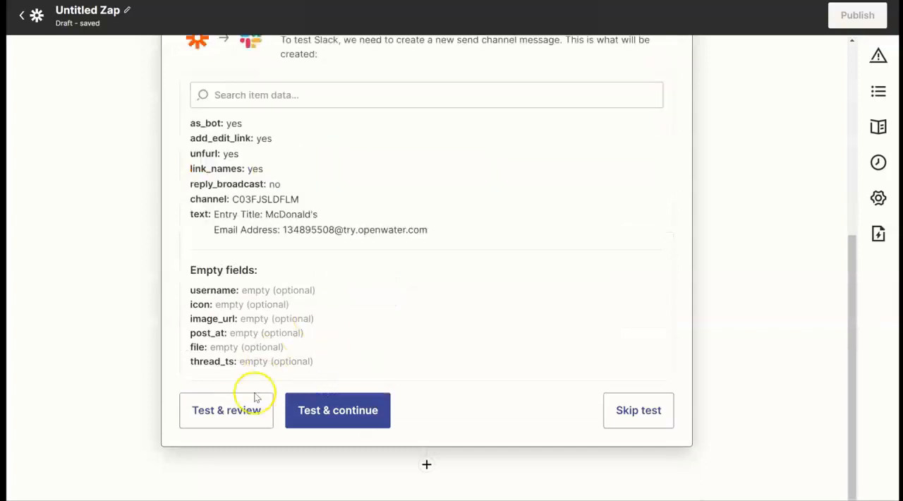
left_click(226, 412)
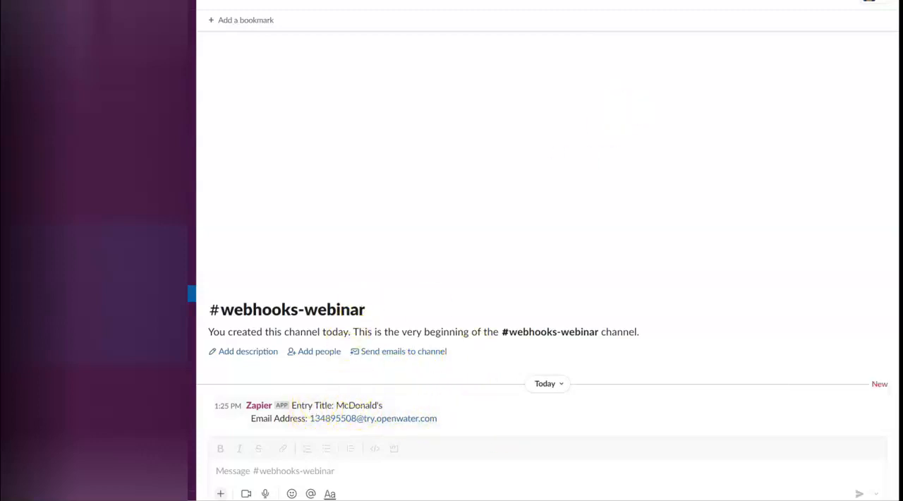
left_click(776, 32)
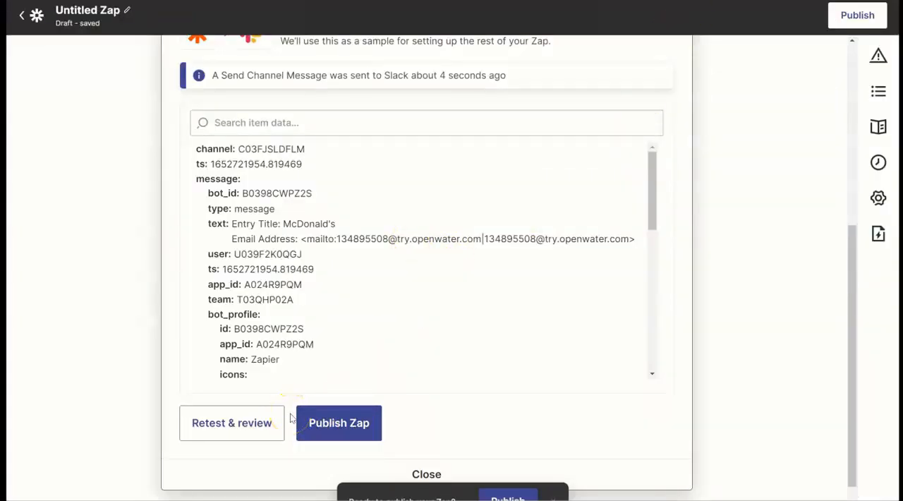
- Add a Filter by Zapier step between the webhook trigger and the Slack action, finding it by searching "filter"
scroll(258, 272, "up", 4)
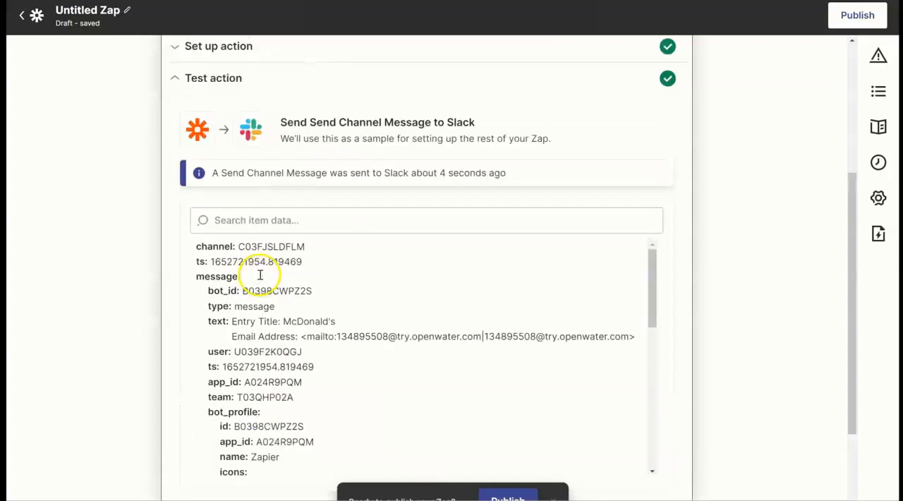
scroll(266, 280, "up", 1)
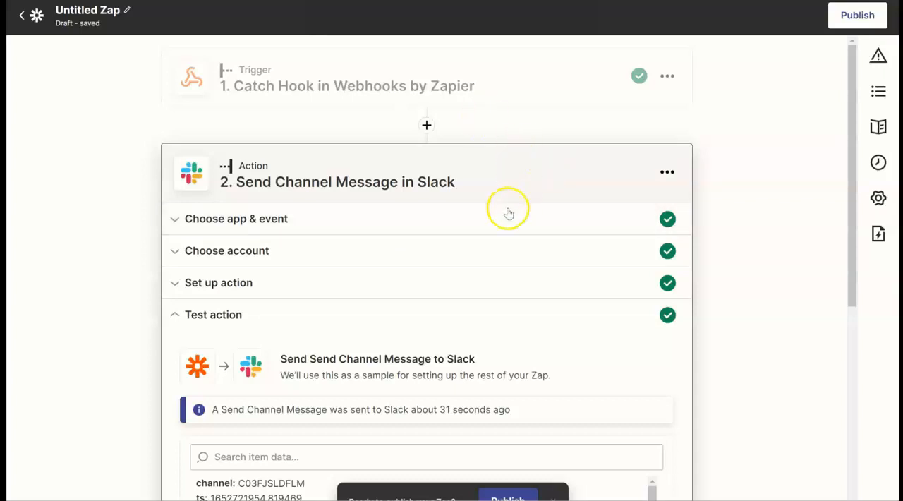
left_click(427, 125)
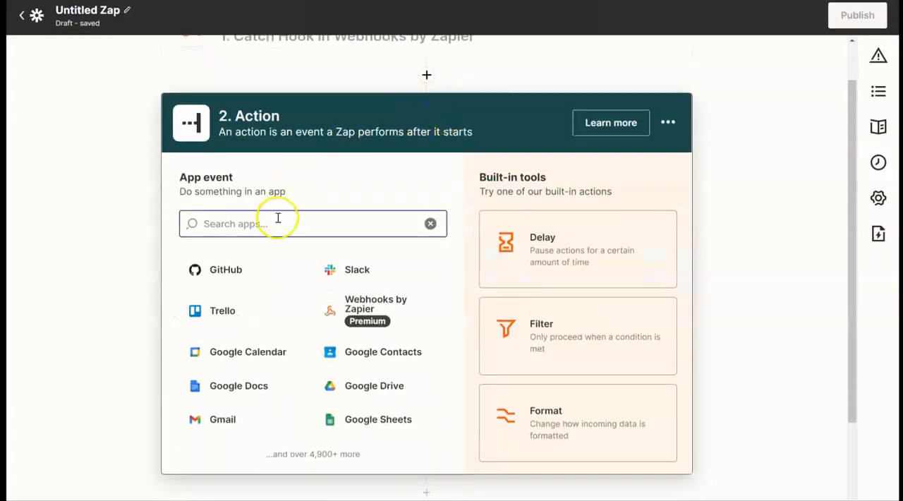
type("filter")
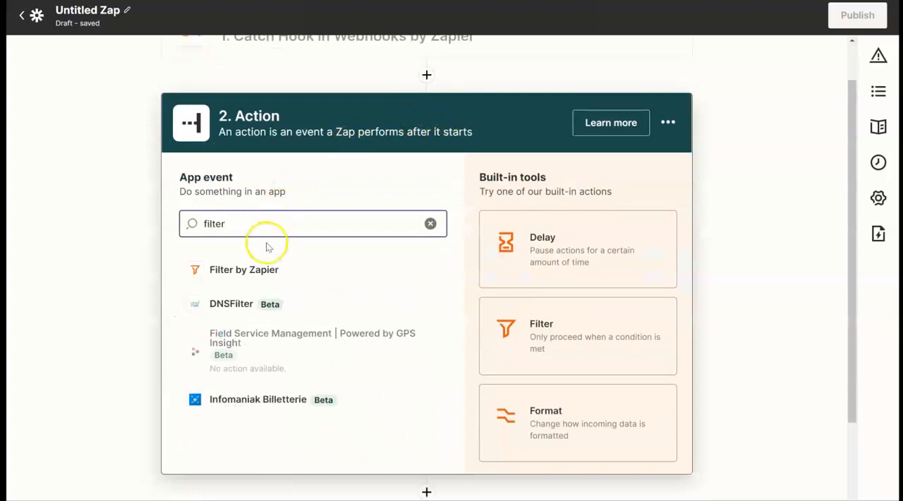
left_click(254, 266)
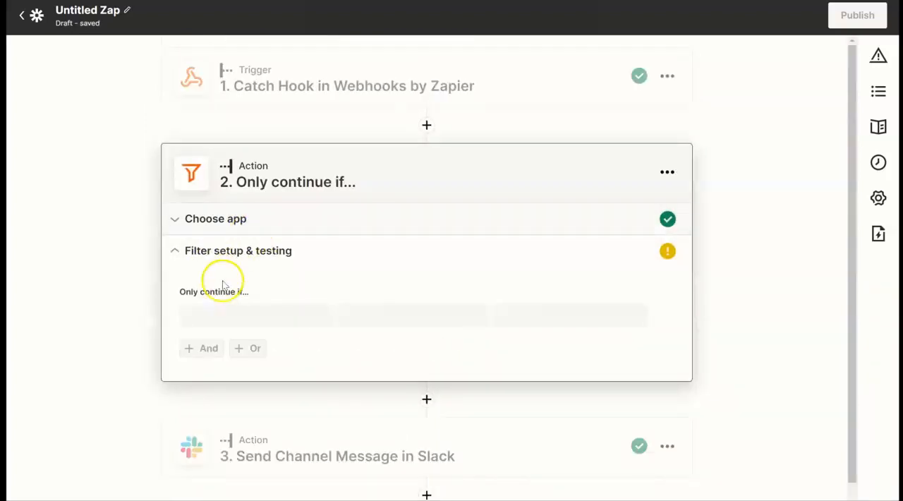
- Set the filter condition's field to Data Category Name from the webhook data by searching for "name"
left_click(282, 319)
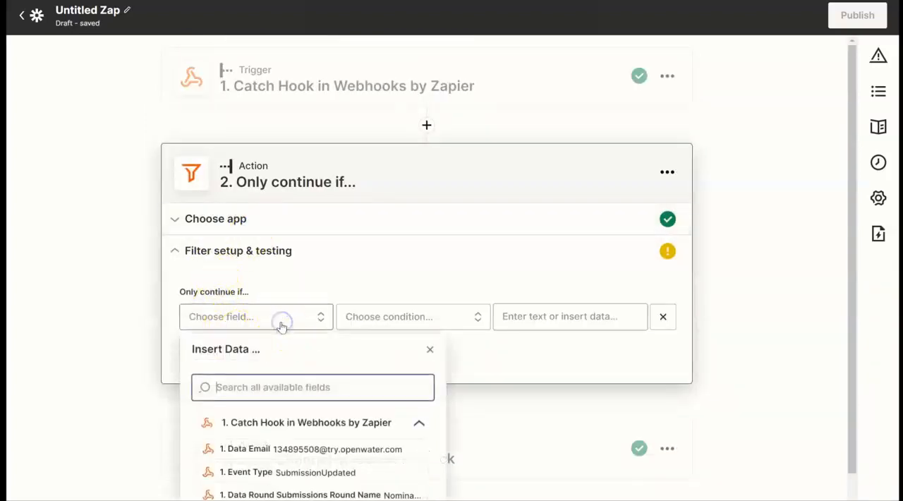
type("name")
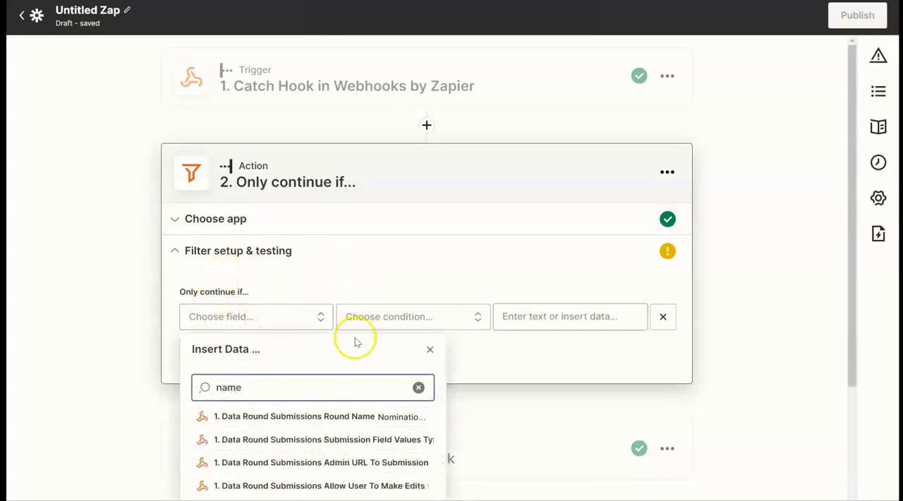
scroll(331, 459, "down", 2)
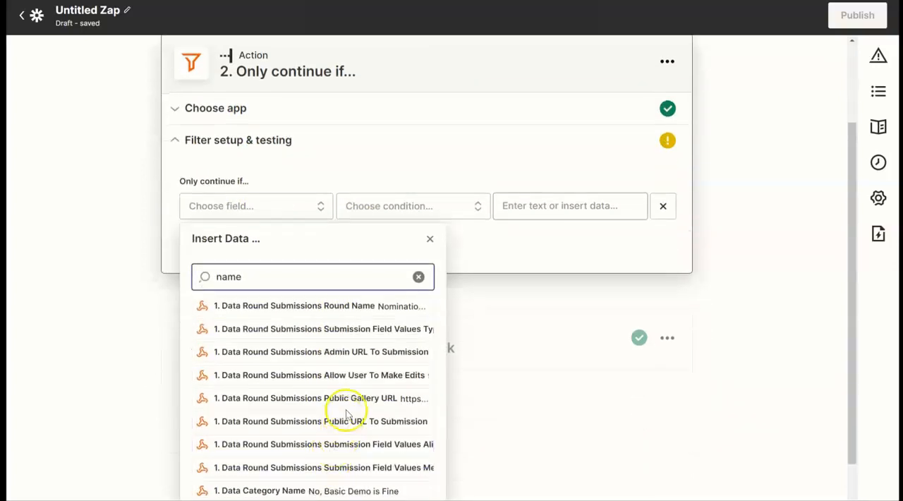
left_click(308, 491)
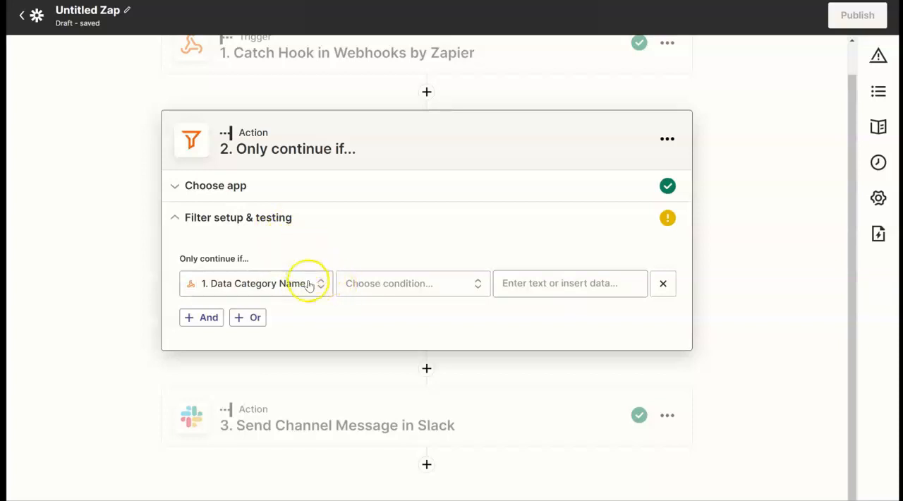
scroll(310, 282, "up", 1)
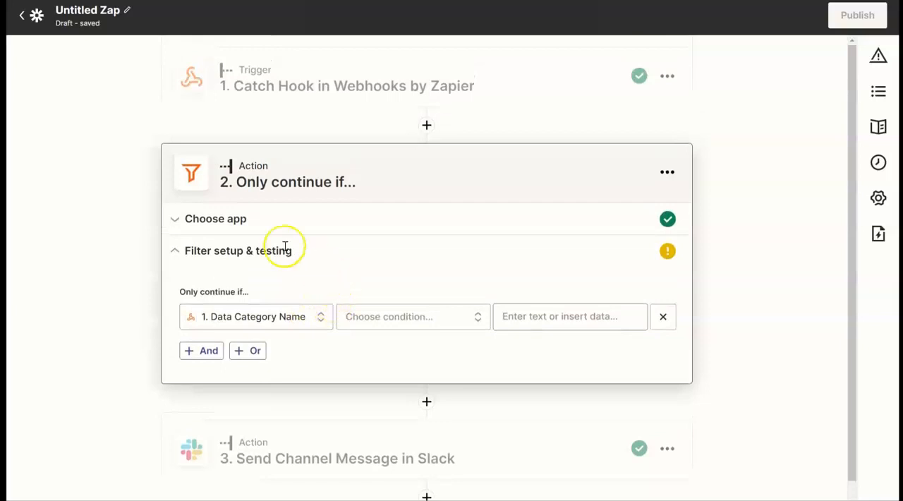